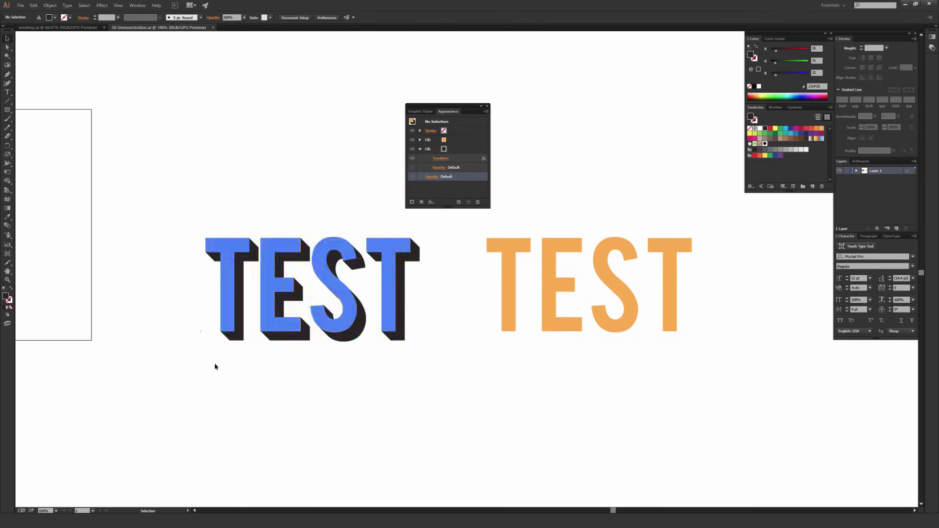
Step: Fill the left shadowed TEST with orange, then select the plain right TEST
{"action": "left_click_drag", "start_coordinate": [169, 391], "coordinate": [406, 224]}
{"action": "left_click", "coordinate": [413, 379]}
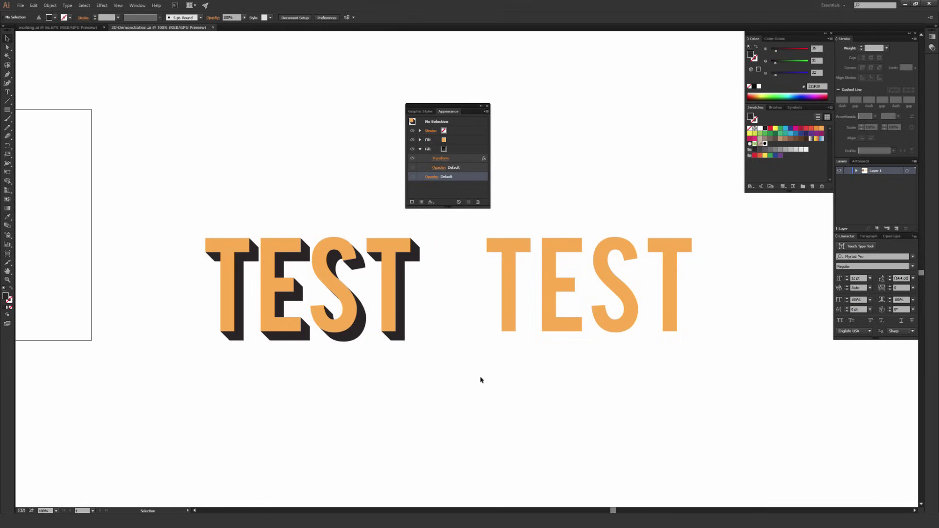
{"action": "left_click", "coordinate": [368, 297]}
{"action": "left_click", "coordinate": [562, 323]}
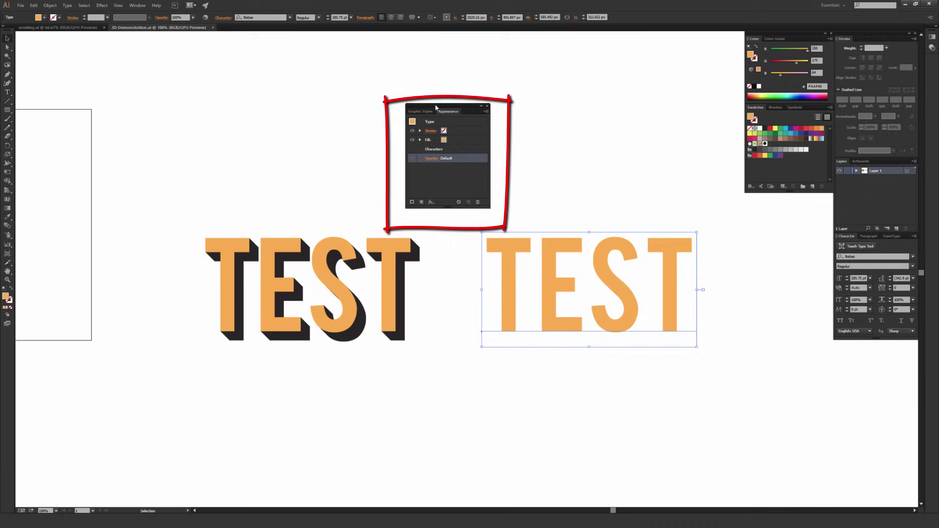
{"action": "mouse_move", "coordinate": [435, 107]}
{"action": "left_mouse_down"}
{"action": "mouse_move", "coordinate": [457, 99]}
{"action": "mouse_move", "coordinate": [437, 114]}
{"action": "left_mouse_up"}
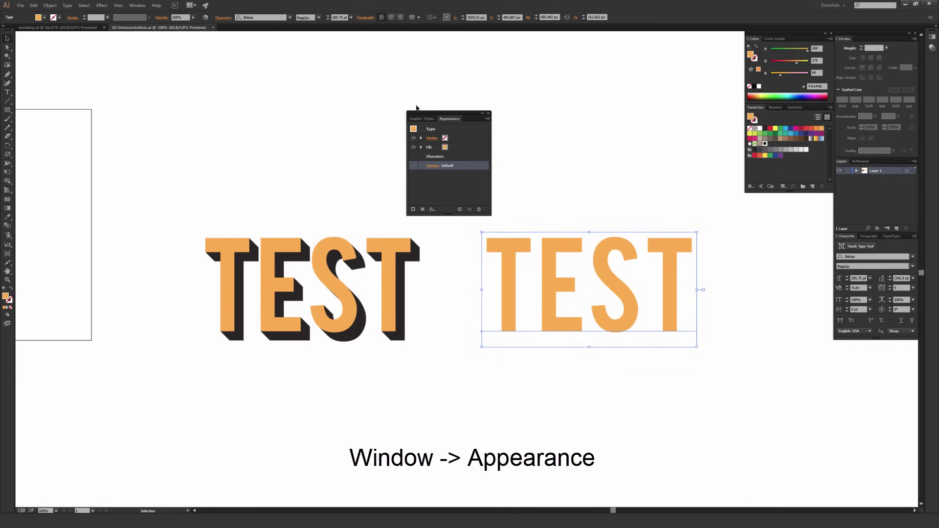
{"action": "left_click", "coordinate": [137, 5]}
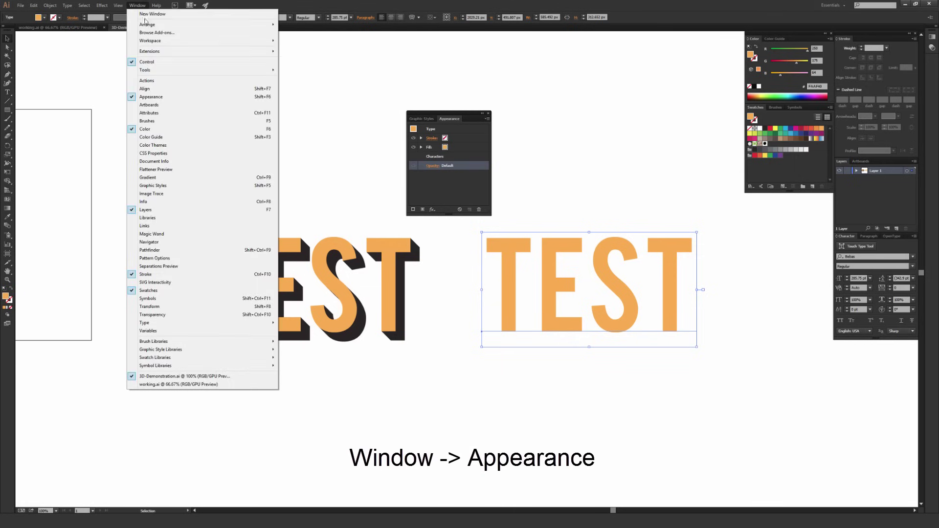
{"action": "left_click", "coordinate": [181, 98]}
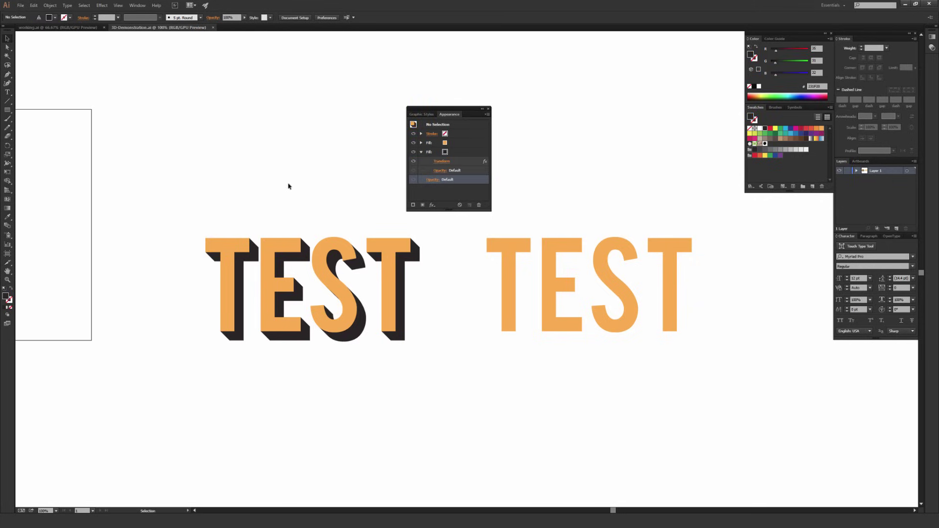
Step: Copy the right TEST's plain orange appearance onto the blue left TEST with the Eyedropper
{"action": "left_click_drag", "start_coordinate": [220, 152], "coordinate": [373, 217]}
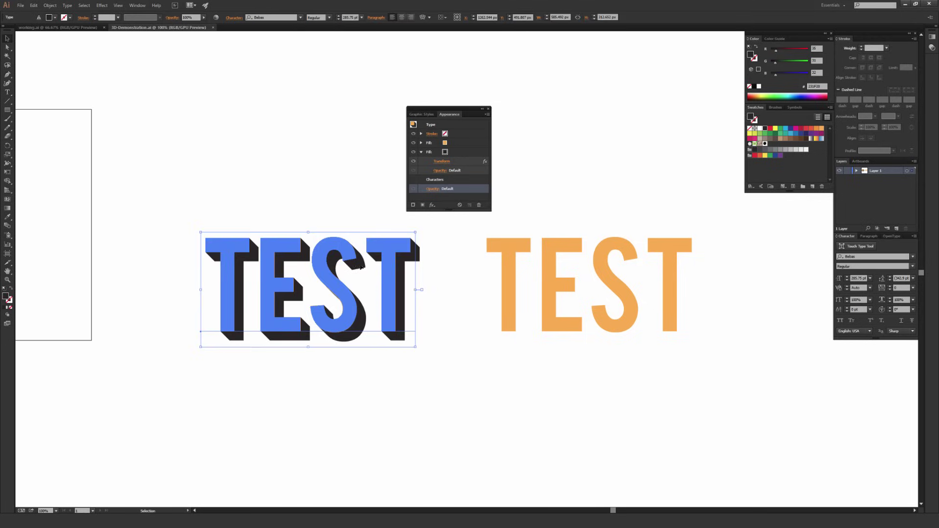
{"action": "key", "text": "i"}
{"action": "left_click", "coordinate": [551, 243]}
{"action": "left_click", "coordinate": [563, 186], "text": "ctrl"}
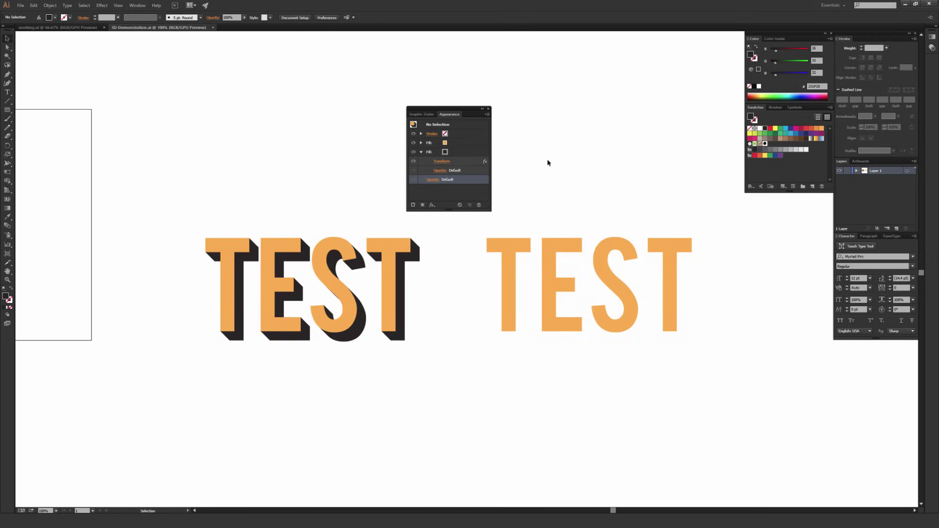
{"action": "left_click_drag", "start_coordinate": [543, 157], "coordinate": [684, 374]}
{"action": "key", "text": "v"}
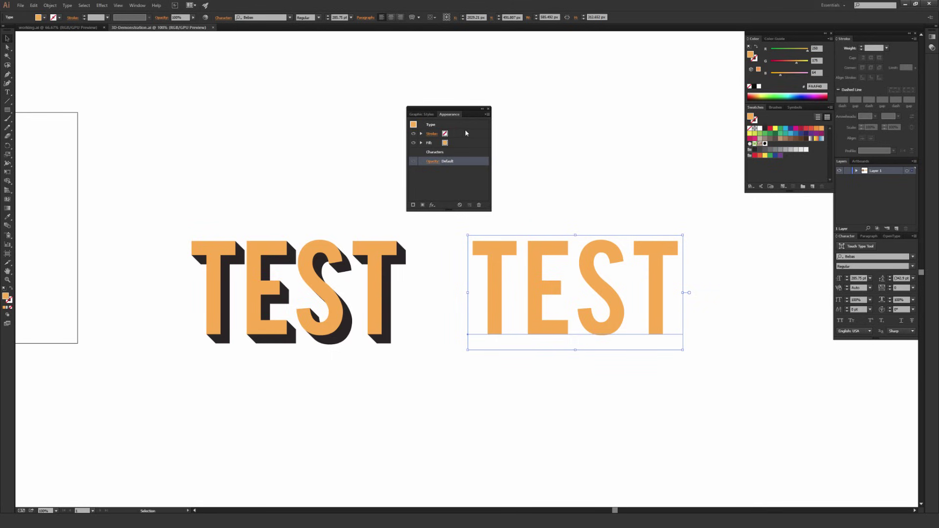
{"action": "left_click", "coordinate": [446, 135]}
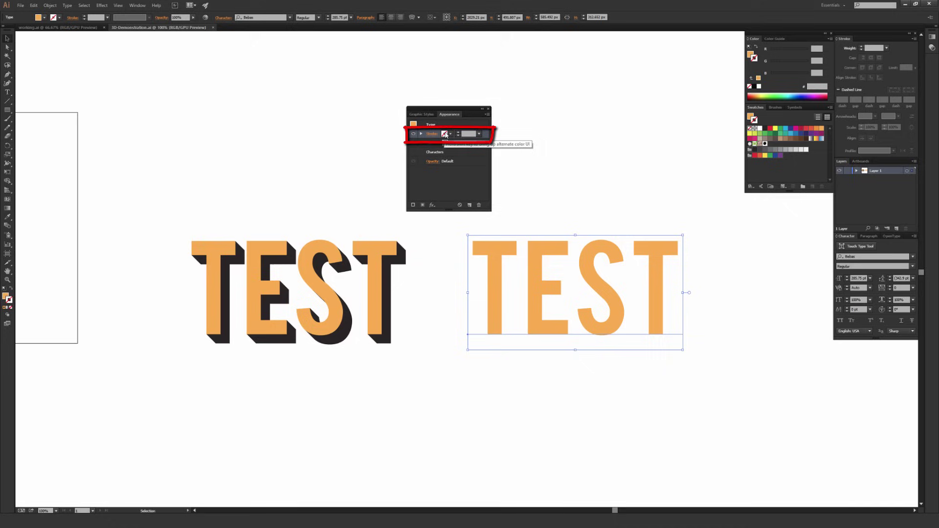
{"action": "left_click", "coordinate": [446, 135]}
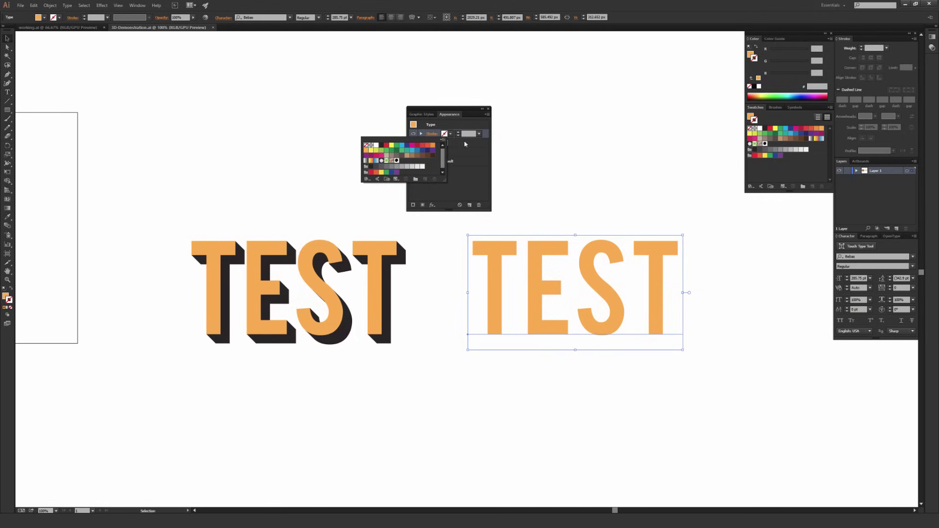
{"action": "left_click", "coordinate": [365, 146]}
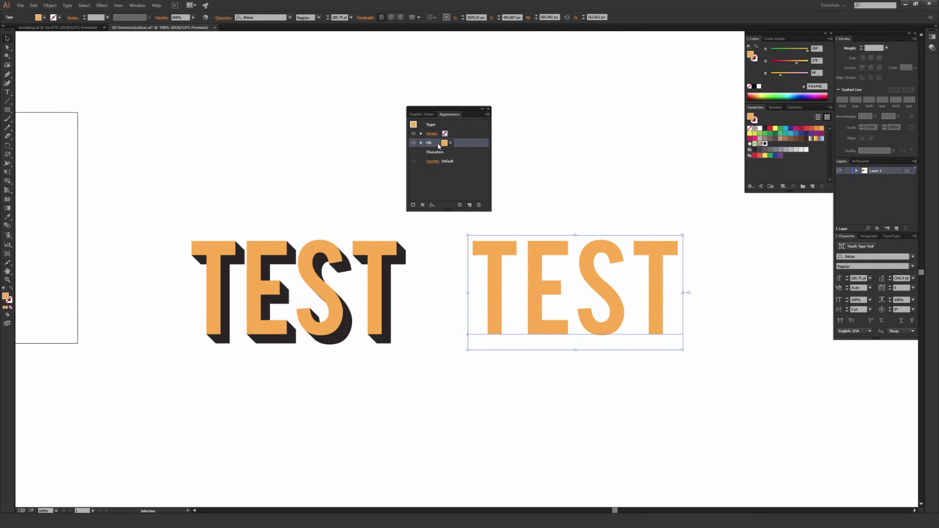
{"action": "left_click", "coordinate": [423, 206]}
Step: Add a second fill below the orange one and set it to black 231F20
{"action": "left_click", "coordinate": [413, 205]}
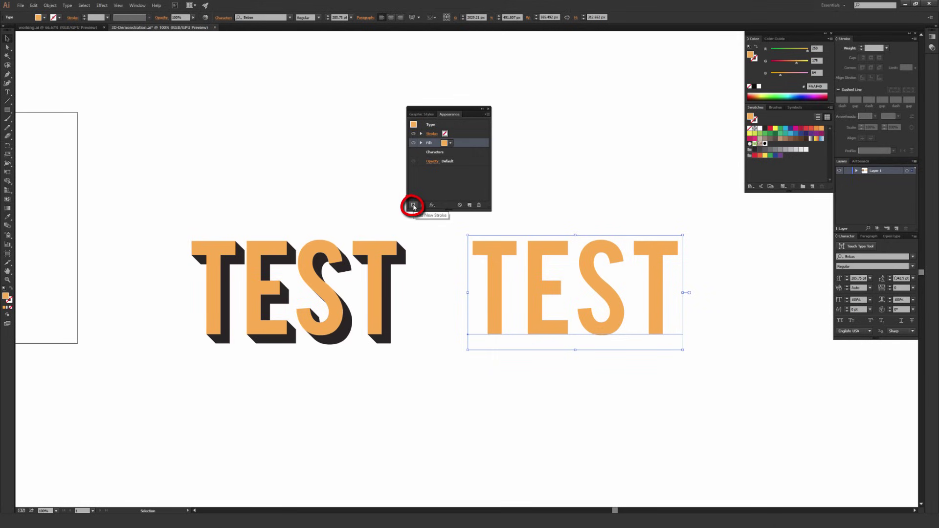
{"action": "left_click", "coordinate": [423, 206]}
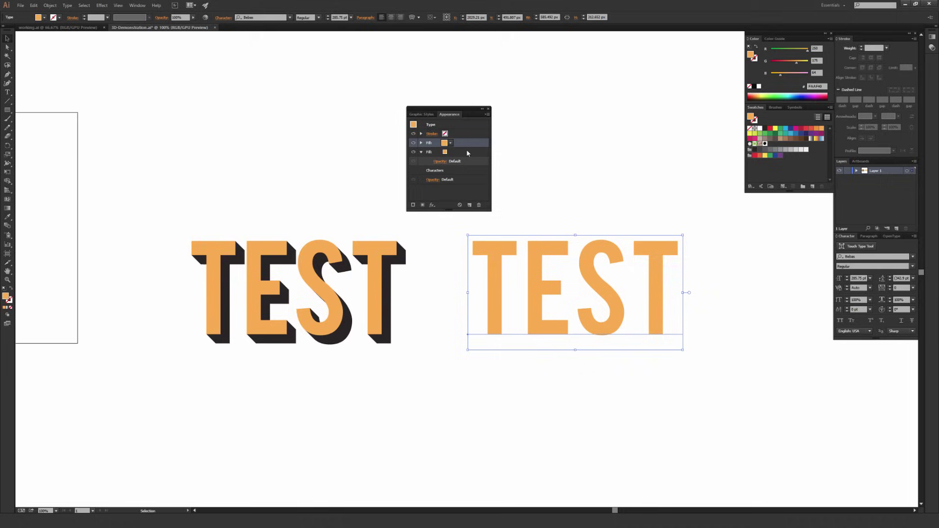
{"action": "left_click", "coordinate": [467, 152]}
{"action": "left_click", "coordinate": [468, 141]}
{"action": "left_click", "coordinate": [468, 149]}
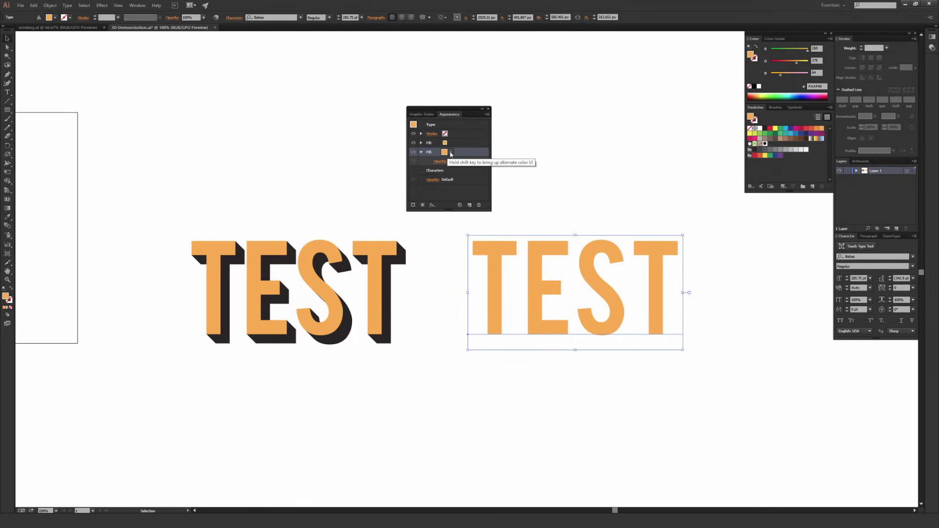
{"action": "left_click", "coordinate": [450, 153]}
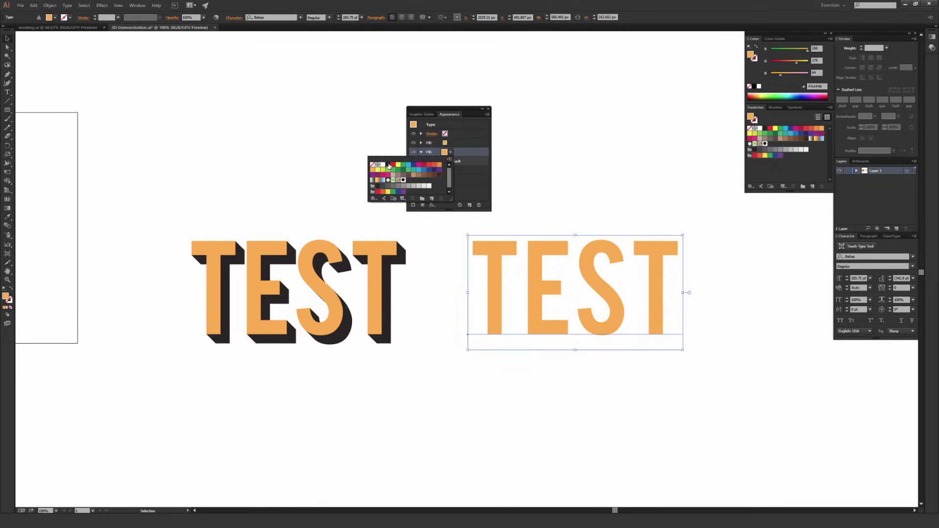
{"action": "left_click", "coordinate": [389, 166]}
{"action": "left_click", "coordinate": [472, 155]}
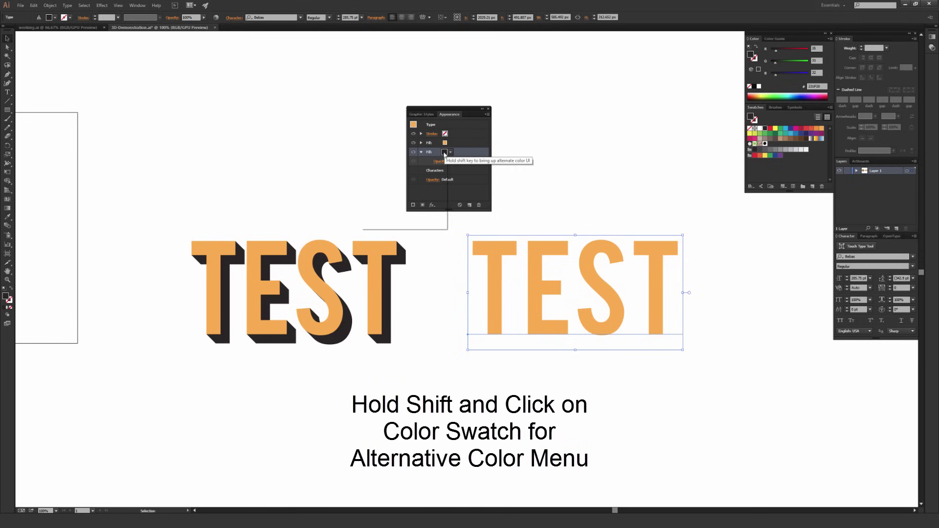
{"action": "left_click", "coordinate": [444, 152], "text": "shift"}
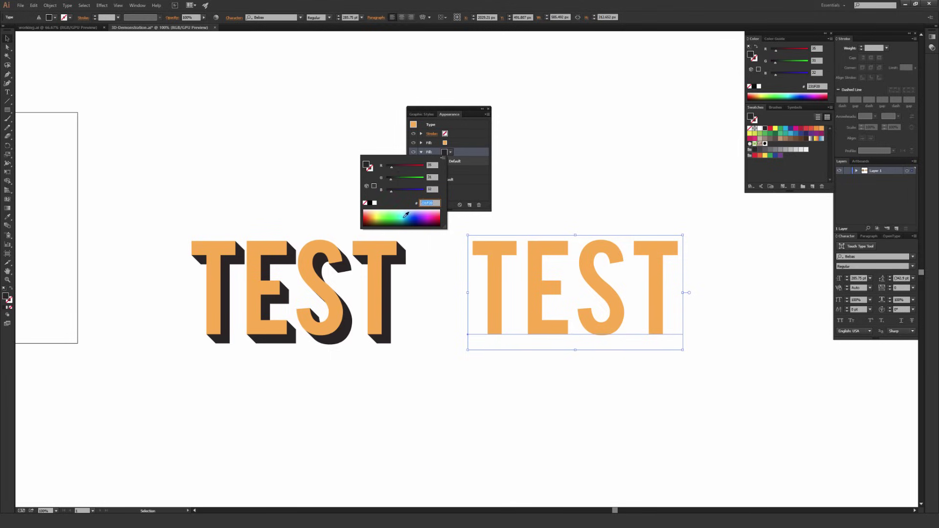
{"action": "left_click", "coordinate": [461, 156]}
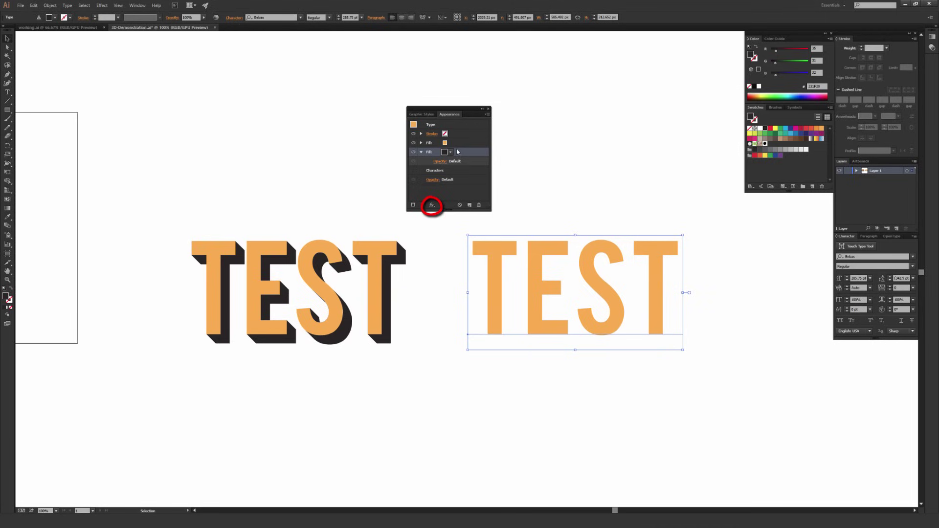
Step: Apply a Distort & Transform > Transform effect to the black lower fill
{"action": "left_click", "coordinate": [432, 206]}
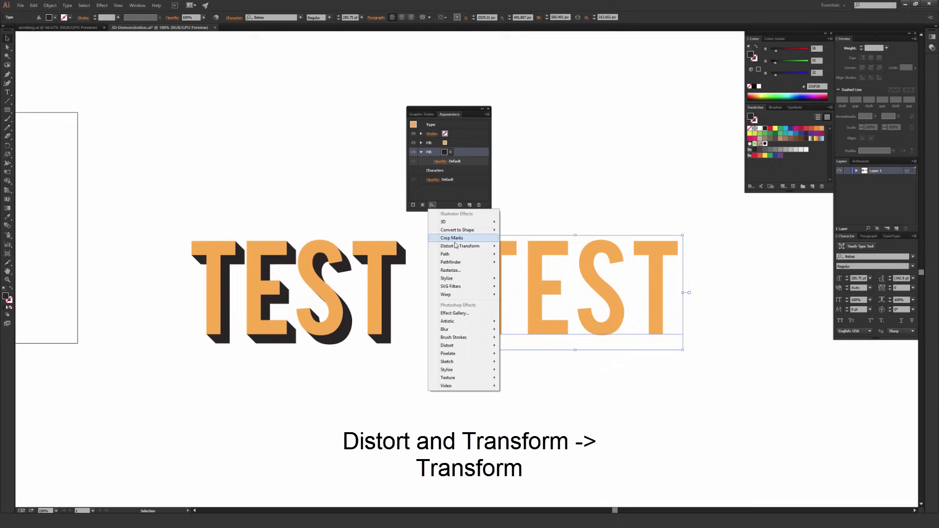
{"action": "mouse_move", "coordinate": [455, 245]}
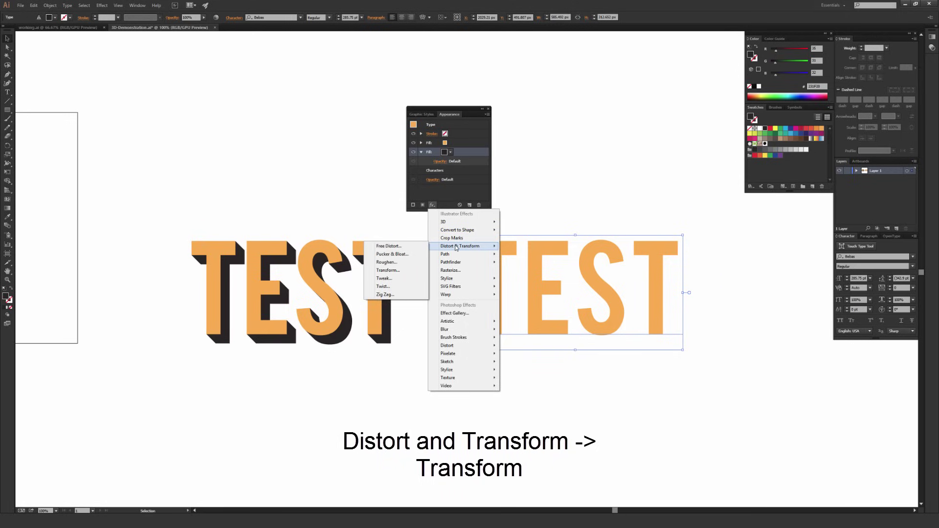
{"action": "left_click", "coordinate": [399, 272]}
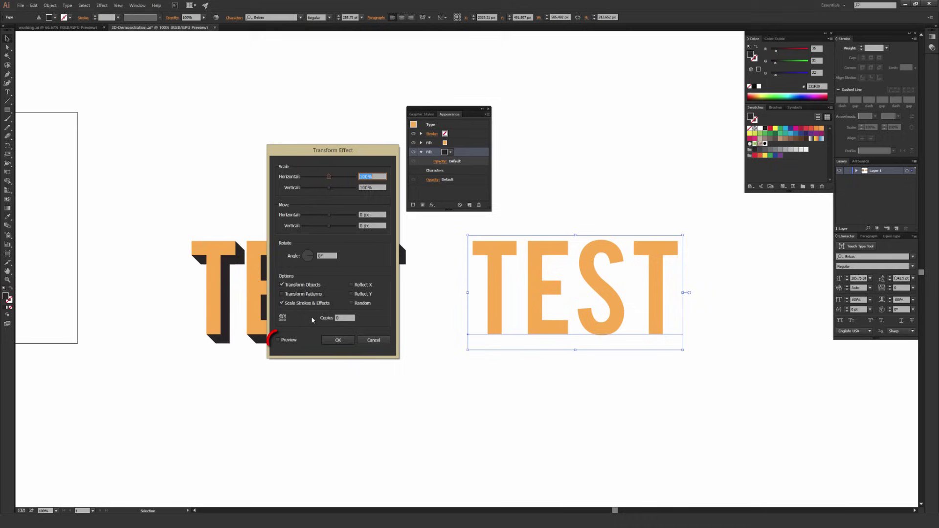
Step: Preview the Transform with 0.5 px horizontal and vertical moves and 50 copies
{"action": "left_click", "coordinate": [278, 340]}
{"action": "left_click_drag", "start_coordinate": [372, 215], "coordinate": [360, 216]}
{"action": "type", "text": "0.5"}
{"action": "key", "text": "Tab"}
{"action": "type", "text": "0.5"}
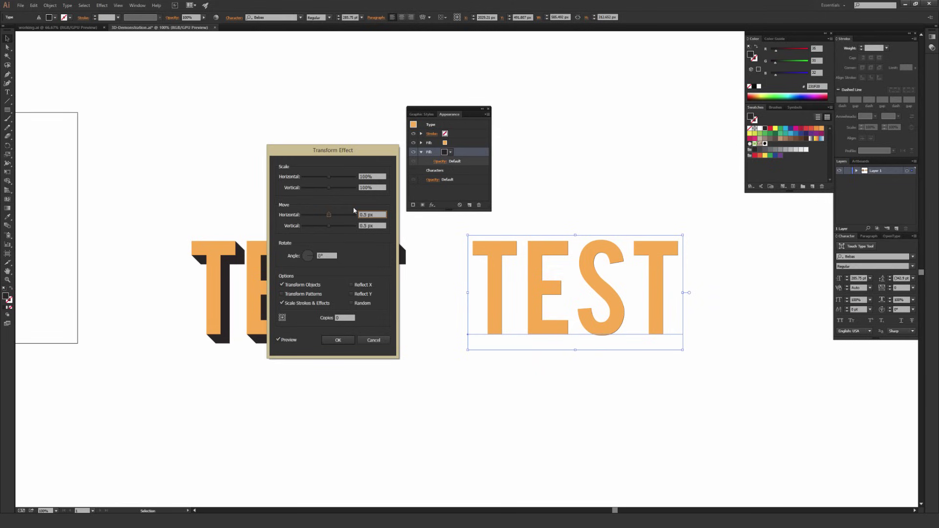
{"action": "double_click", "coordinate": [343, 316]}
{"action": "type", "text": "50"}
{"action": "left_click", "coordinate": [378, 226]}
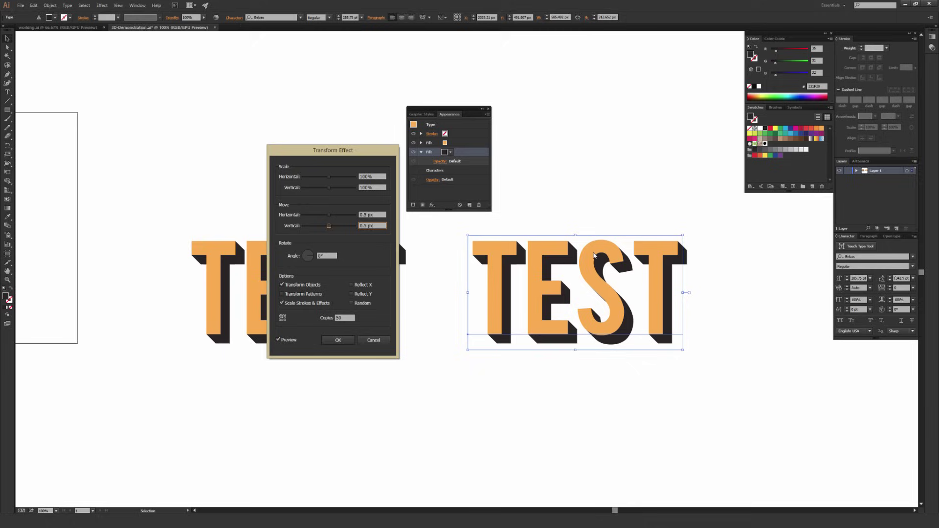
Step: Compare a different copy count, return to 50 copies, and confirm the effect
{"action": "double_click", "coordinate": [345, 317]}
{"action": "type", "text": "100"}
{"action": "key", "text": "Tab"}
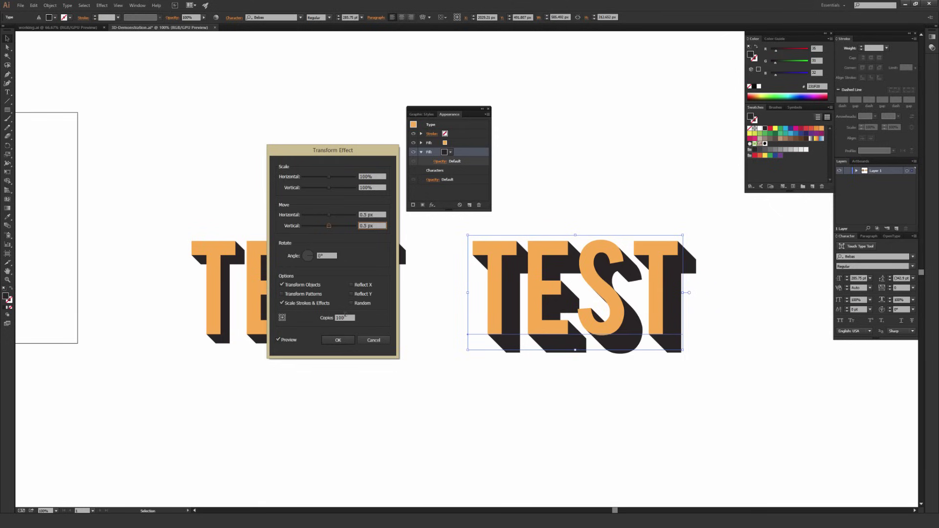
{"action": "double_click", "coordinate": [345, 317]}
{"action": "type", "text": "50"}
{"action": "key", "text": "Tab"}
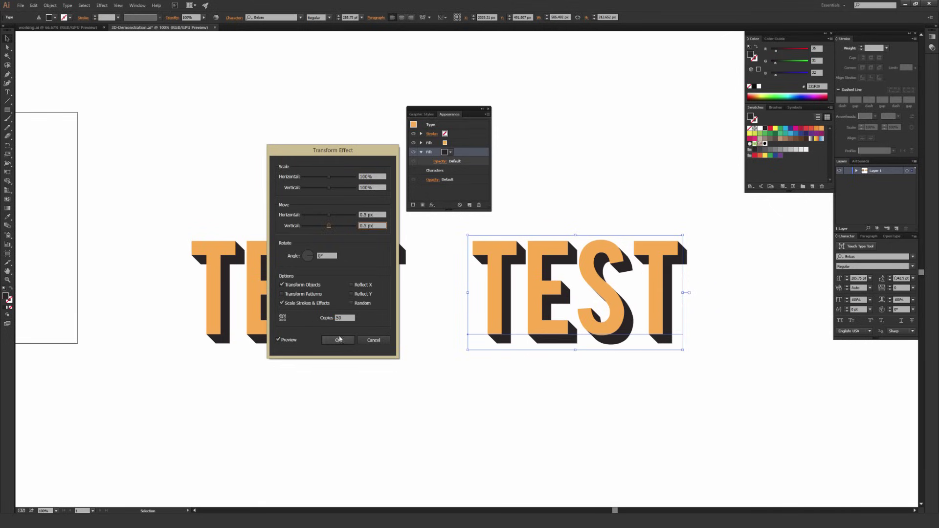
{"action": "left_click", "coordinate": [338, 339]}
Step: Zoom to 600% on the TEST letters and select the text to inspect the shadow
{"action": "left_click", "coordinate": [649, 181]}
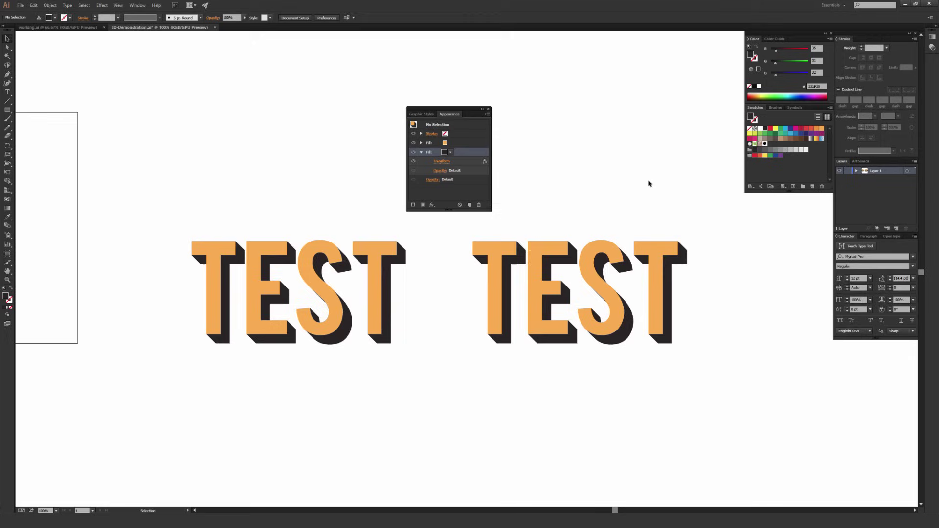
{"action": "scroll", "coordinate": [650, 184], "scroll_direction": "up", "scroll_amount": 3}
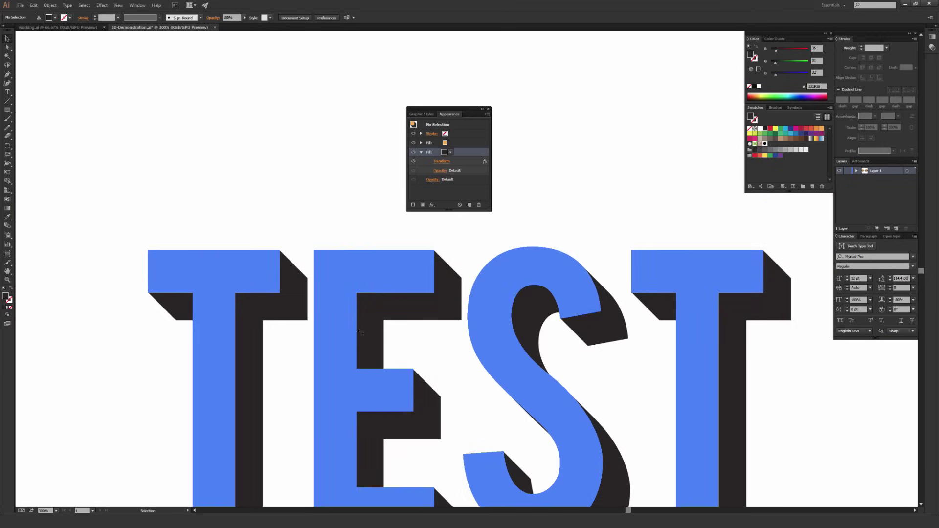
{"action": "left_click", "coordinate": [358, 331]}
{"action": "key", "text": "ctrl+equal"}
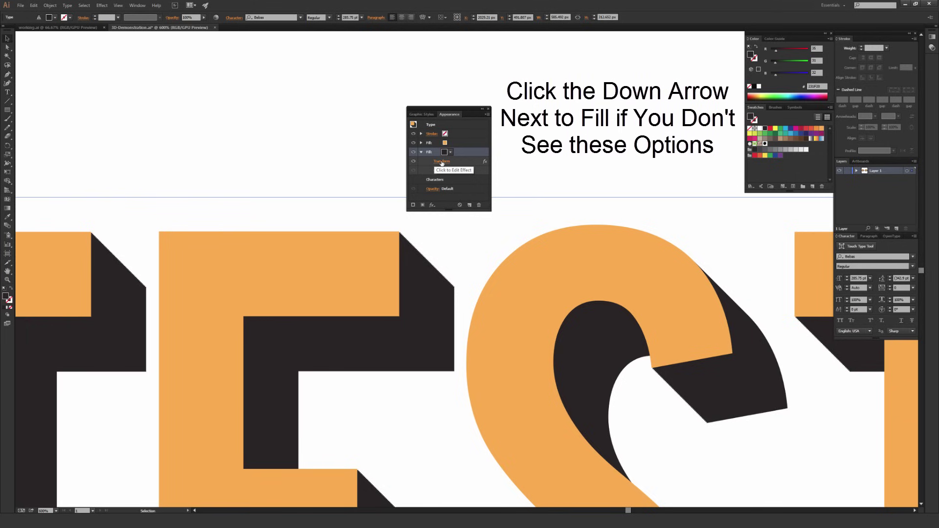
Step: Reopen the Transform effect with preview, trying 0.25 px moves and 10 copies
{"action": "left_click", "coordinate": [441, 162]}
{"action": "left_click_drag", "start_coordinate": [345, 147], "coordinate": [318, 105]}
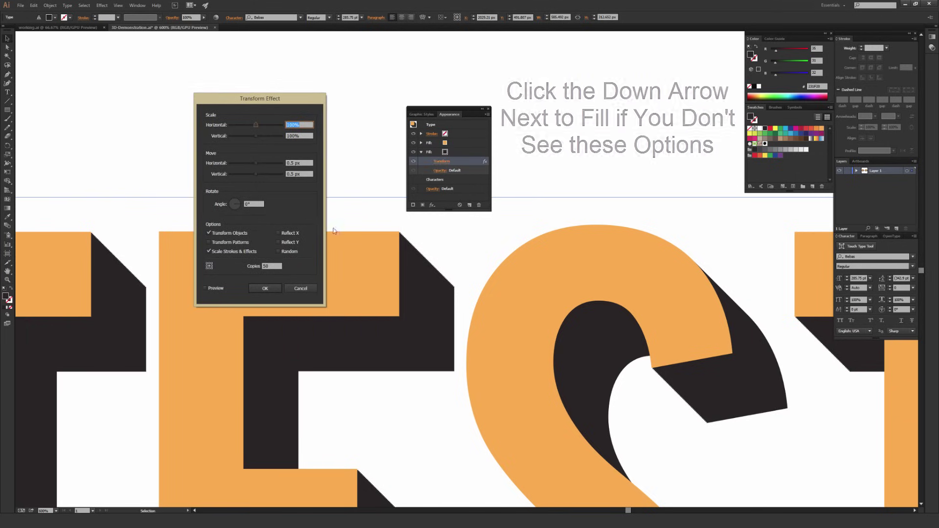
{"action": "left_click", "coordinate": [207, 288]}
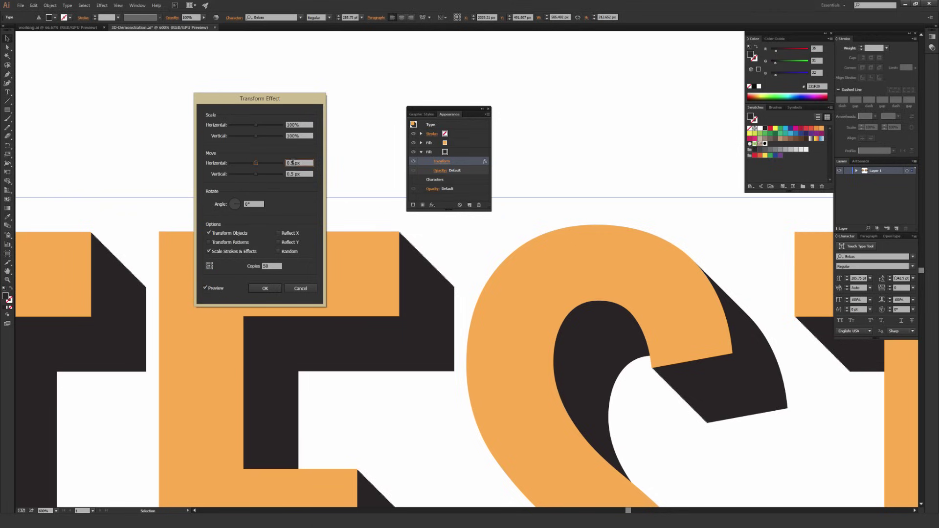
{"action": "type", "text": "0.25"}
{"action": "key", "text": "Tab"}
{"action": "type", "text": "0.25"}
{"action": "key", "text": "Tab"}
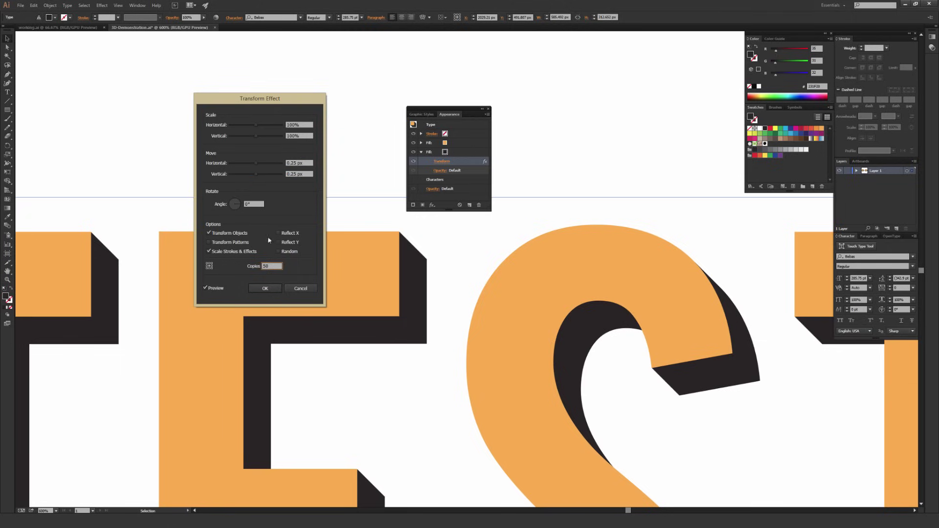
{"action": "double_click", "coordinate": [265, 266]}
{"action": "type", "text": "100"}
{"action": "left_click", "coordinate": [301, 174]}
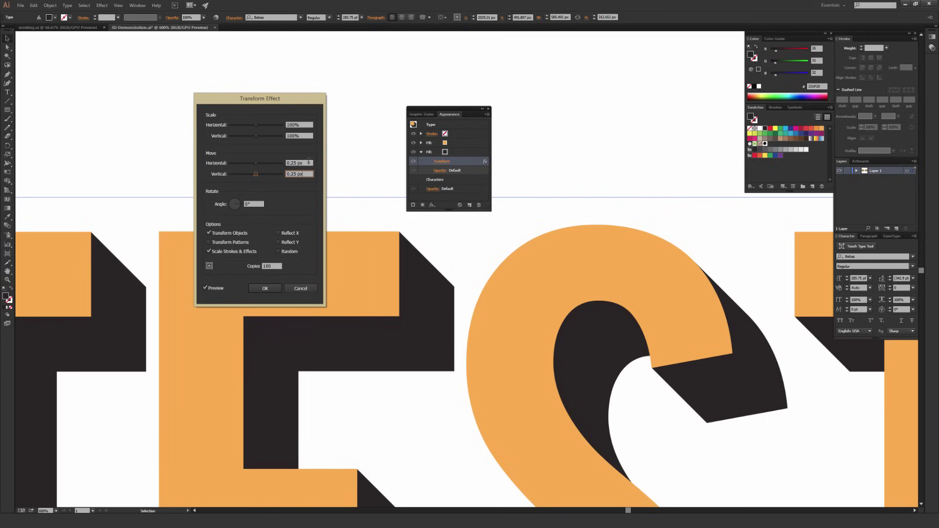
Step: Change the moves to 2 px horizontal and vertical and re-enter the copy count
{"action": "double_click", "coordinate": [298, 163]}
{"action": "type", "text": "2"}
{"action": "key", "text": "Tab"}
{"action": "type", "text": "2"}
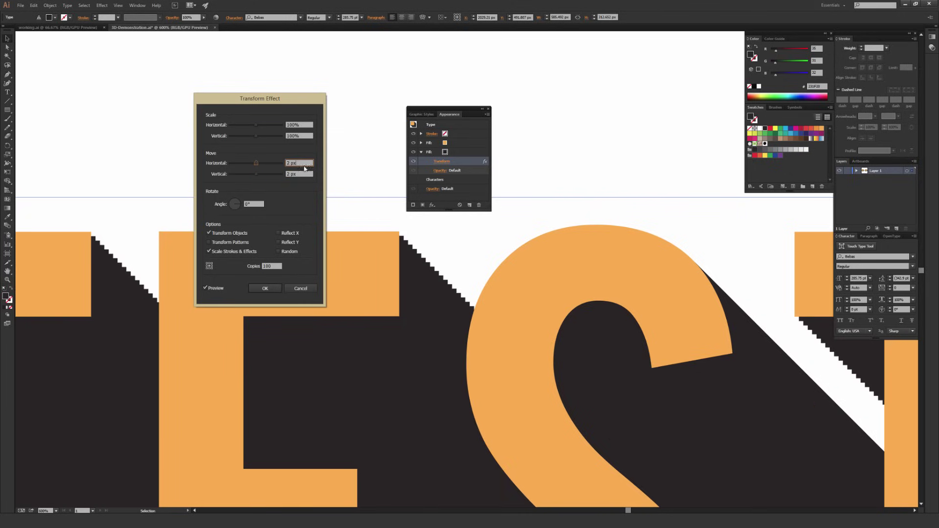
{"action": "double_click", "coordinate": [271, 266]}
{"action": "type", "text": "10"}
{"action": "key", "text": "Tab"}
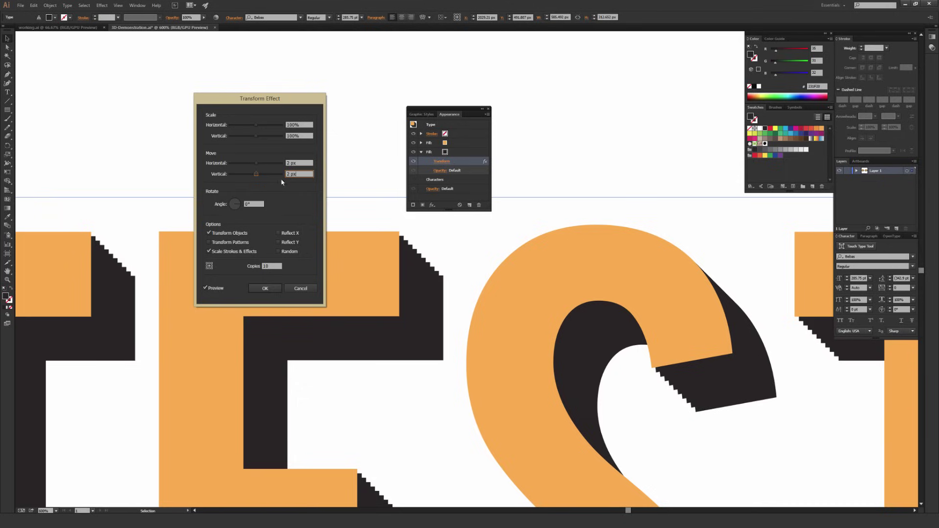
Step: Confirm the Transform settings, zoom out, and reselect the whole TEST word
{"action": "key", "text": "Return"}
{"action": "left_click", "coordinate": [327, 164]}
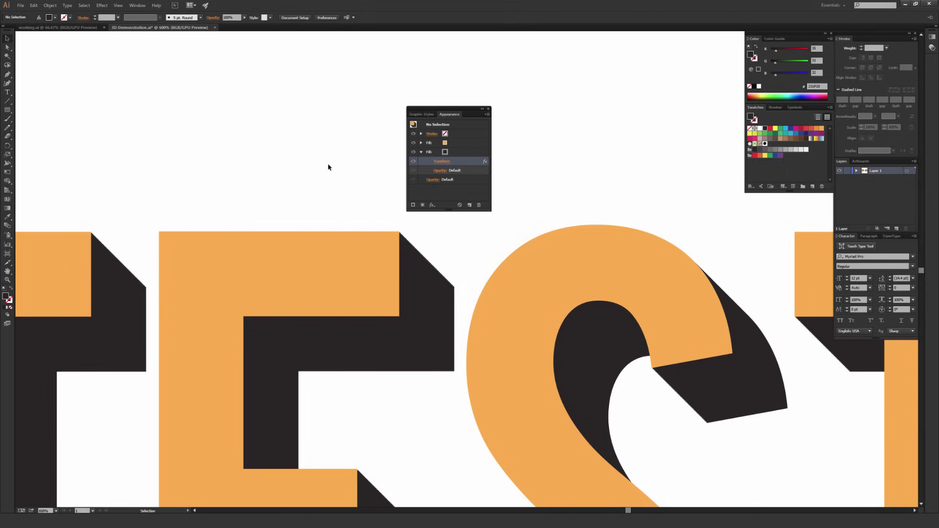
{"action": "key", "text": "ctrl+minus"}
{"action": "key", "text": "ctrl+minus"}
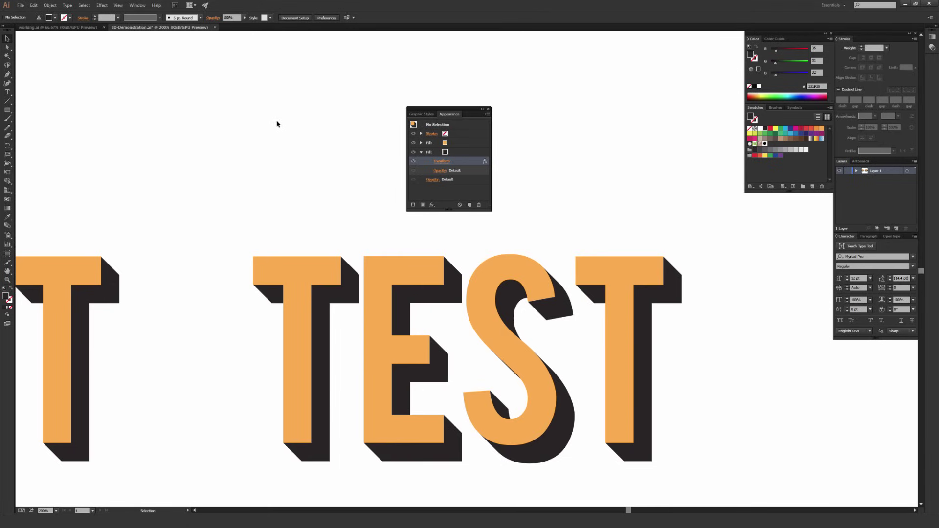
{"action": "left_click_drag", "start_coordinate": [268, 113], "coordinate": [557, 313]}
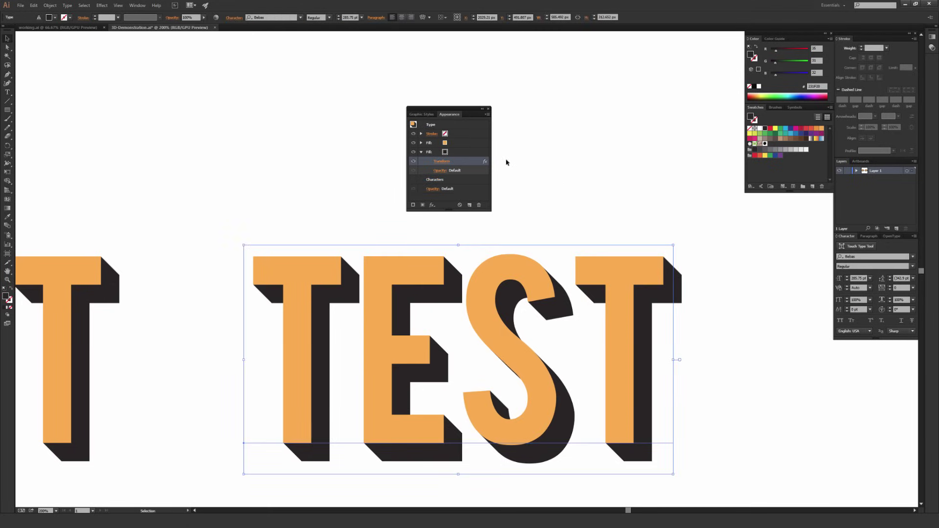
Step: Change the shadow fill's colour from black to a red swatch
{"action": "left_click", "coordinate": [421, 151]}
{"action": "left_click", "coordinate": [414, 152]}
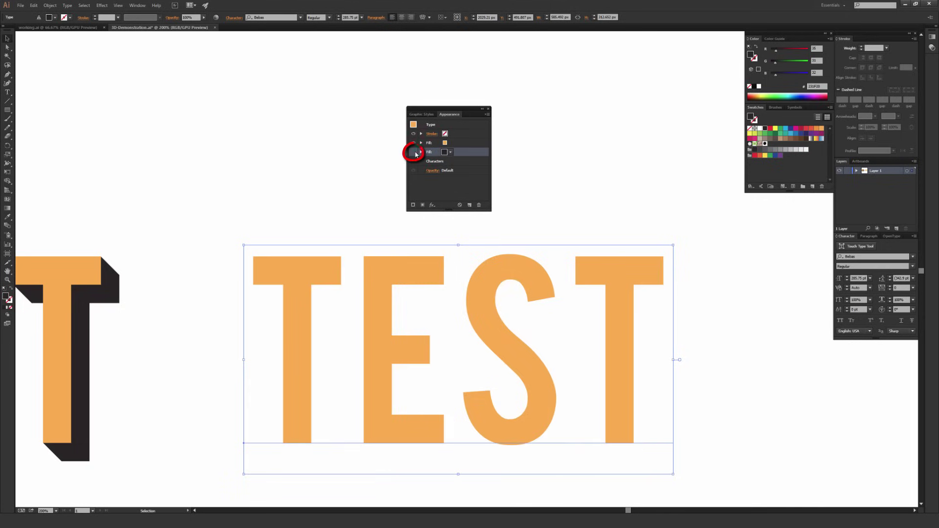
{"action": "left_click", "coordinate": [414, 152]}
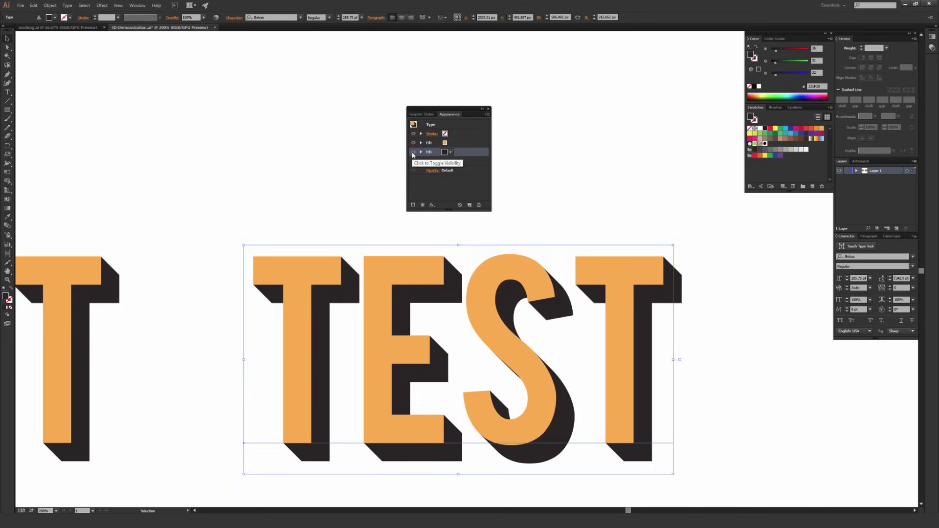
{"action": "left_click", "coordinate": [446, 156]}
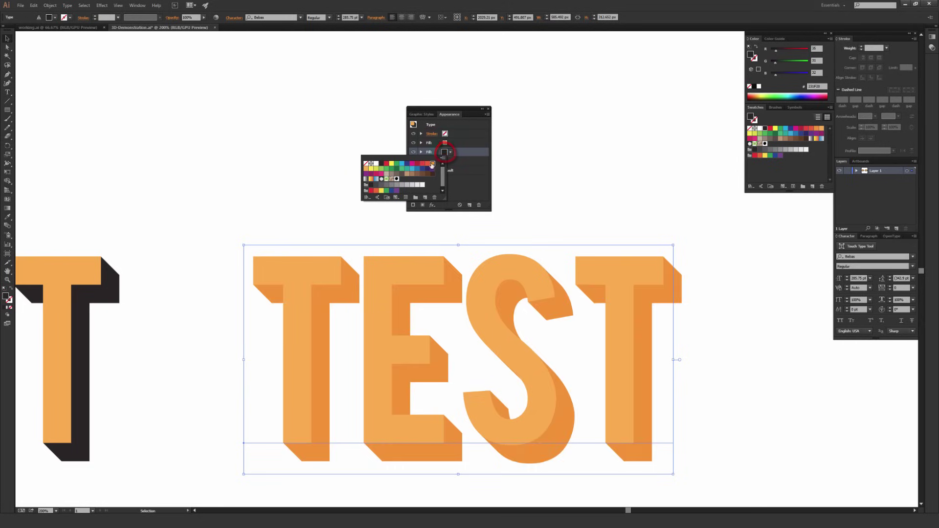
{"action": "left_click", "coordinate": [423, 165]}
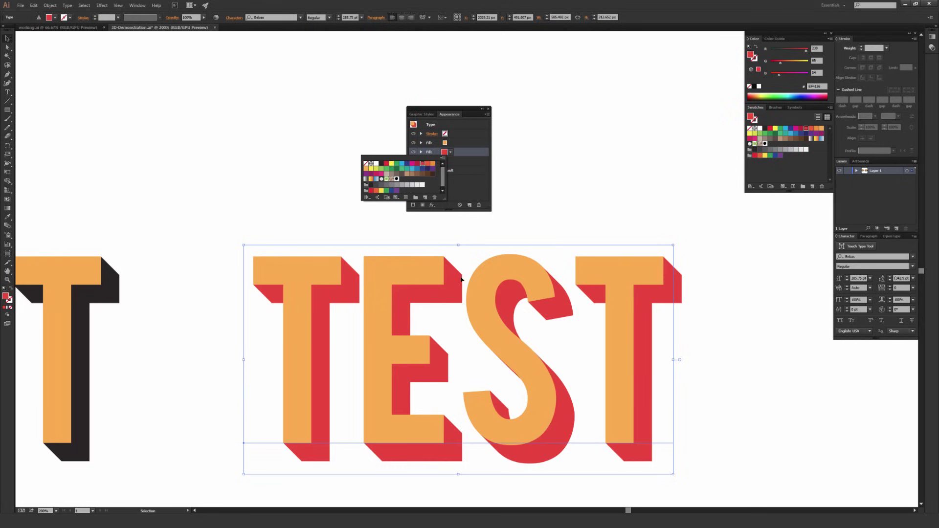
{"action": "left_click", "coordinate": [479, 151]}
Step: Set the letters' stroke to white after briefly trying black, then deselect
{"action": "left_click", "coordinate": [458, 136]}
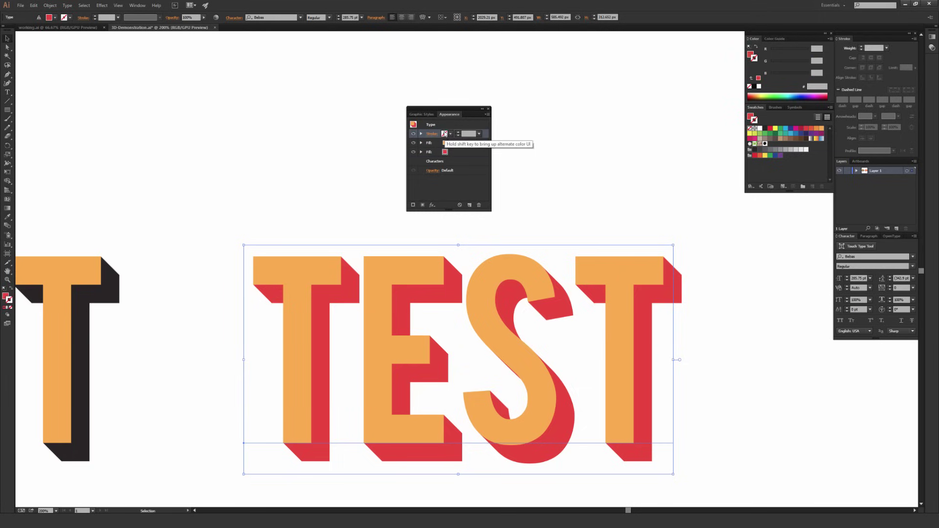
{"action": "left_click", "coordinate": [445, 134]}
{"action": "left_click", "coordinate": [377, 145]}
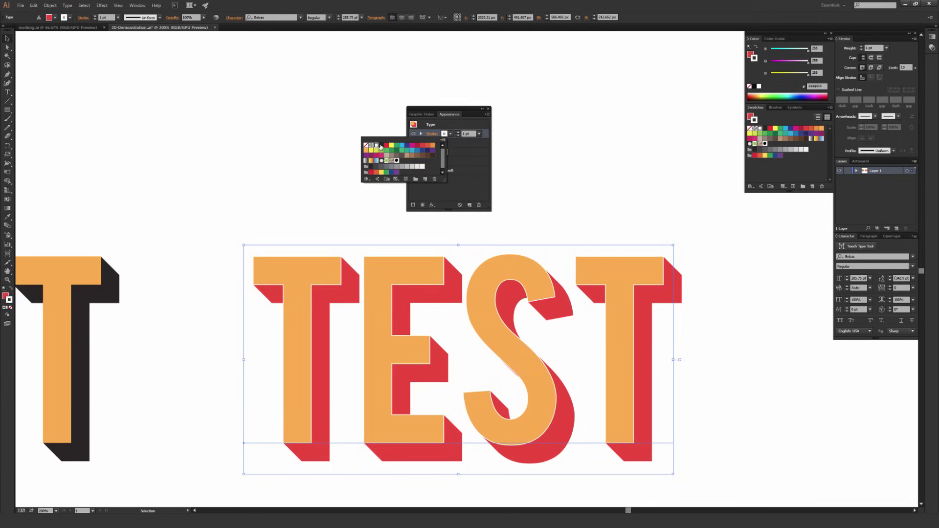
{"action": "left_click", "coordinate": [380, 145]}
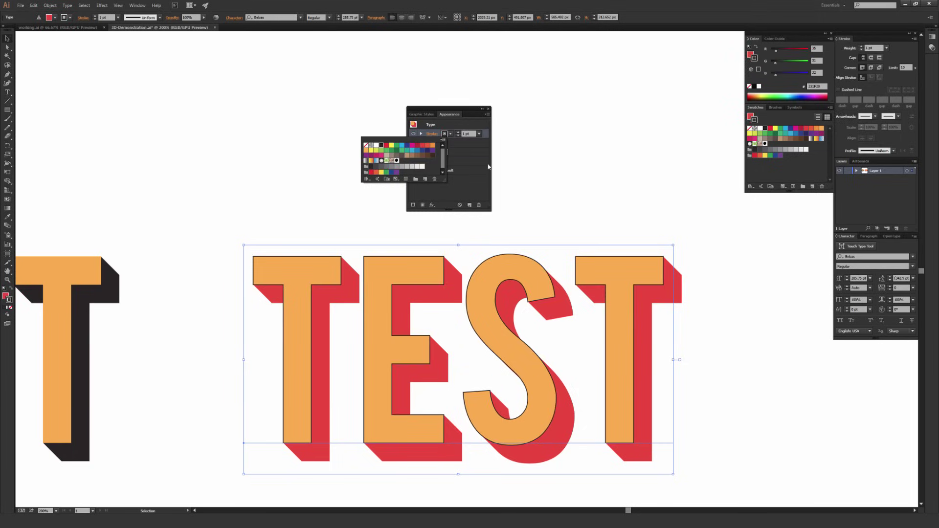
{"action": "left_click", "coordinate": [377, 146]}
{"action": "left_click", "coordinate": [519, 151]}
{"action": "left_click", "coordinate": [519, 155]}
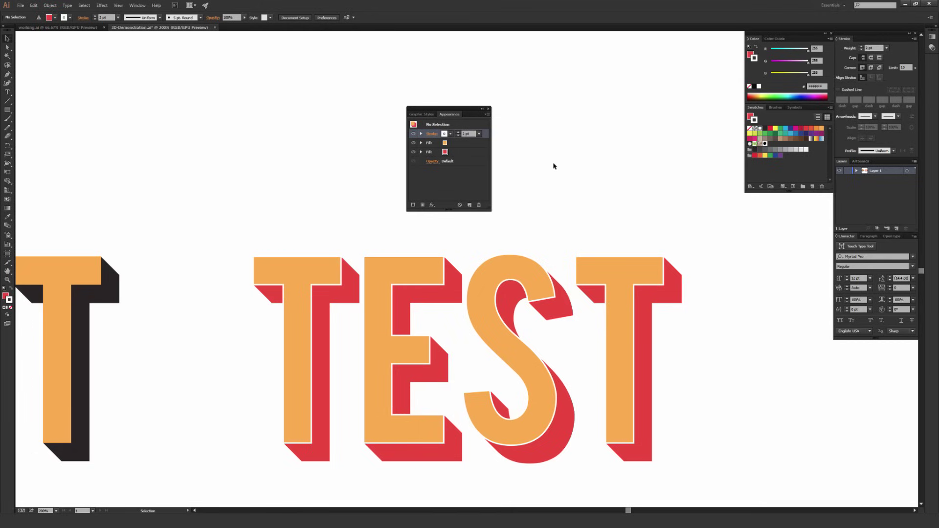
Step: Replace the second TEST's letters with CHANGEIT using the Type tool
{"action": "key", "text": "ctrl+minus"}
{"action": "key", "text": "ctrl+minus"}
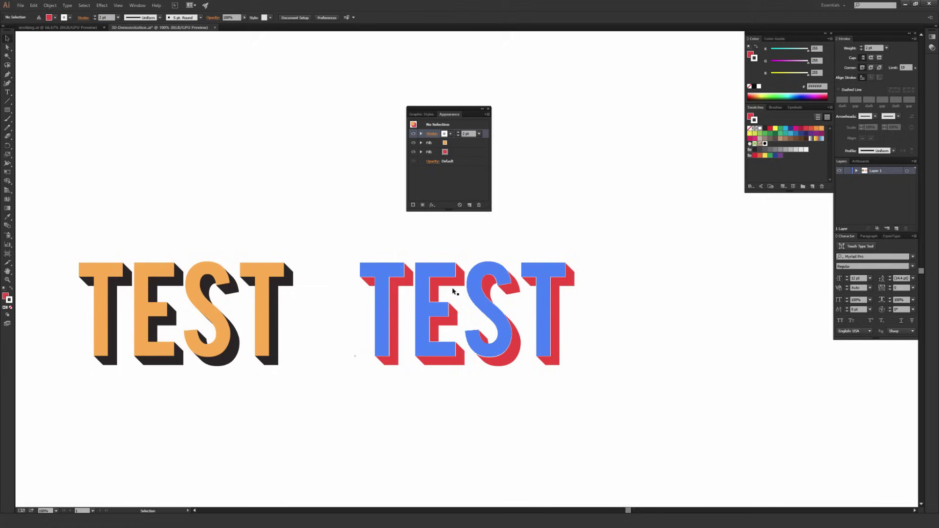
{"action": "key", "text": "t"}
{"action": "left_click_drag", "start_coordinate": [373, 294], "coordinate": [575, 429]}
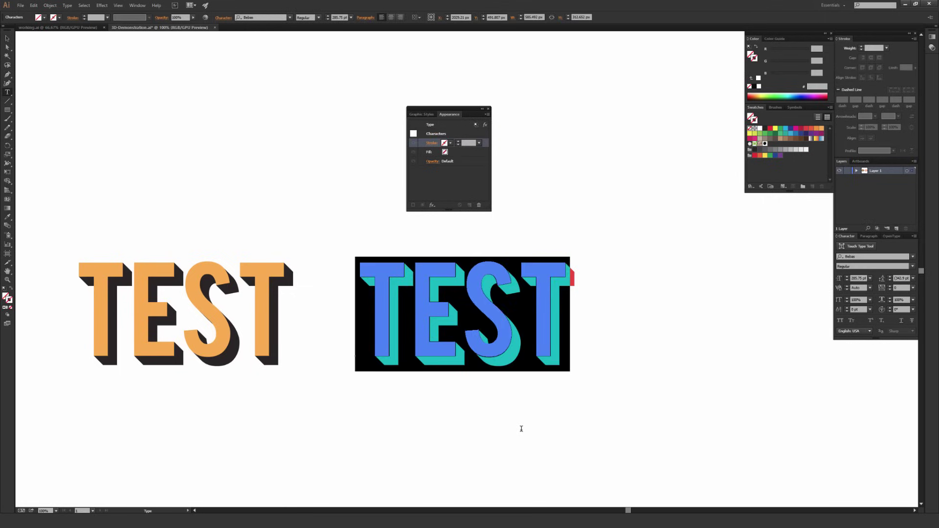
{"action": "type", "text": "CHANGEIT"}
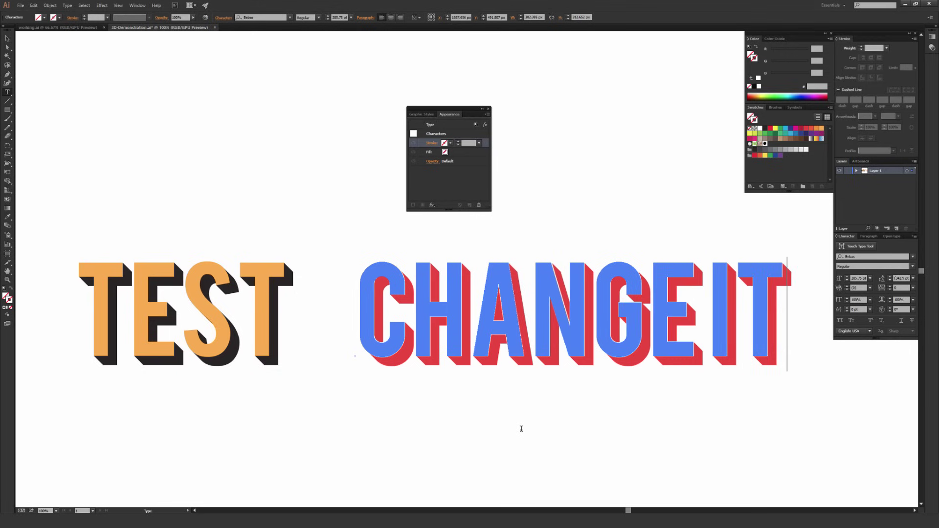
{"action": "key", "text": "Escape"}
Step: Replace CHANGEIT with TYPE, then leave text editing and deselect
{"action": "scroll", "coordinate": [233, 162], "scroll_direction": "right", "scroll_amount": 5}
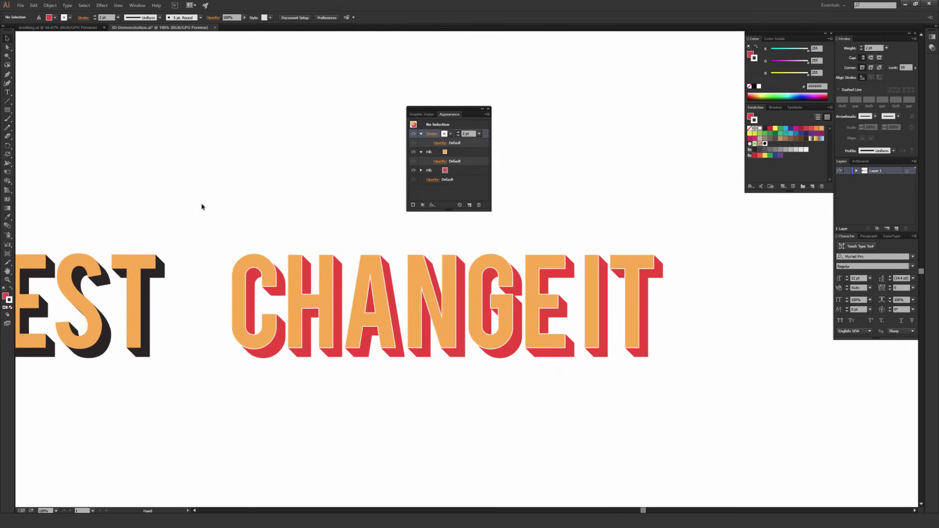
{"action": "left_click_drag", "start_coordinate": [409, 428], "coordinate": [283, 345]}
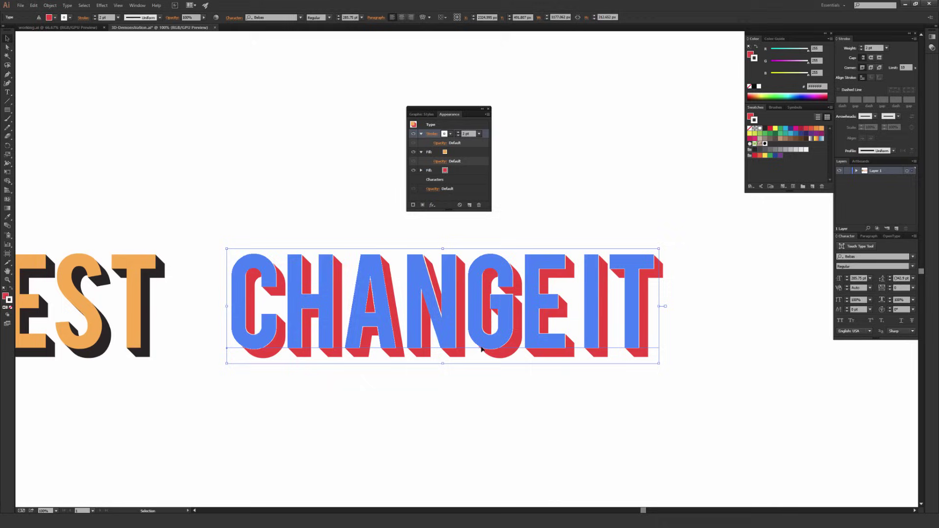
{"action": "key", "text": "t"}
{"action": "left_click_drag", "start_coordinate": [660, 304], "coordinate": [256, 298]}
{"action": "key", "text": "BackSpace"}
{"action": "key", "text": "BackSpace"}
{"action": "type", "text": "TYPE"}
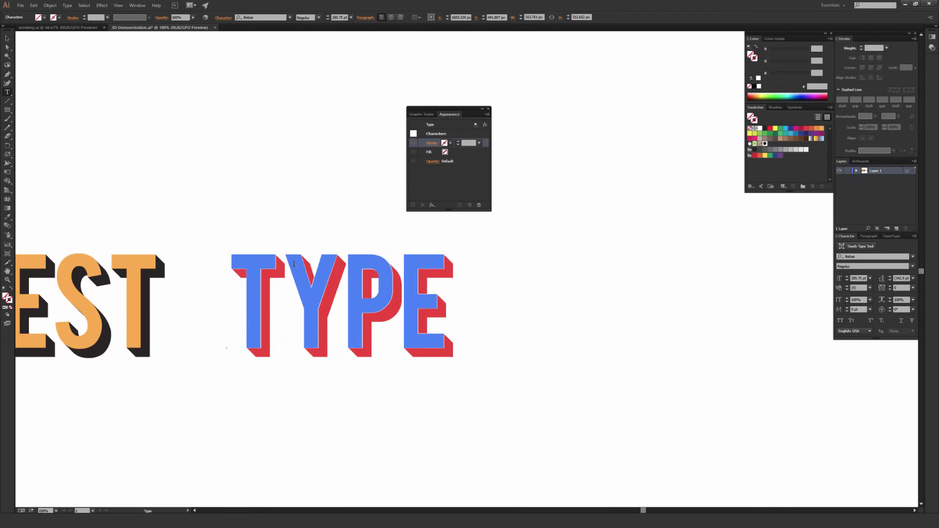
{"action": "key", "text": "Escape"}
{"action": "left_click", "coordinate": [522, 345]}
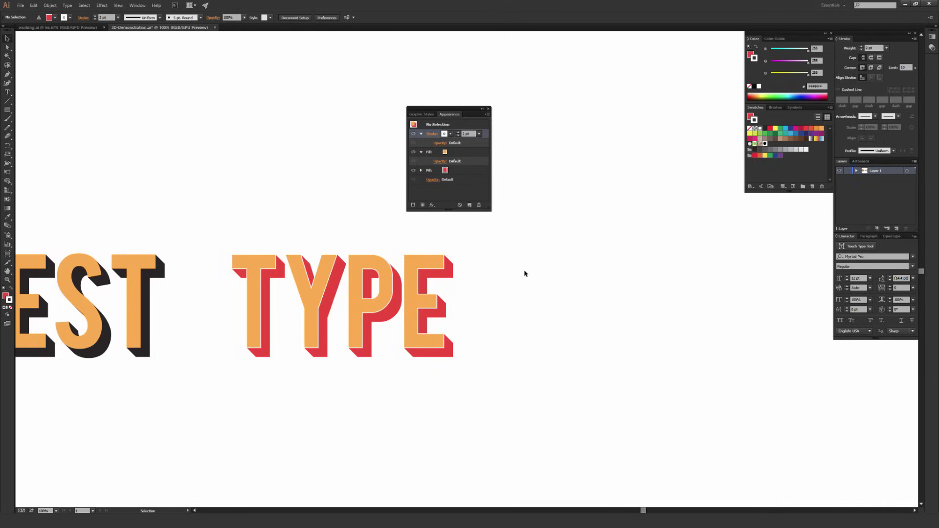
{"action": "left_click", "coordinate": [437, 304]}
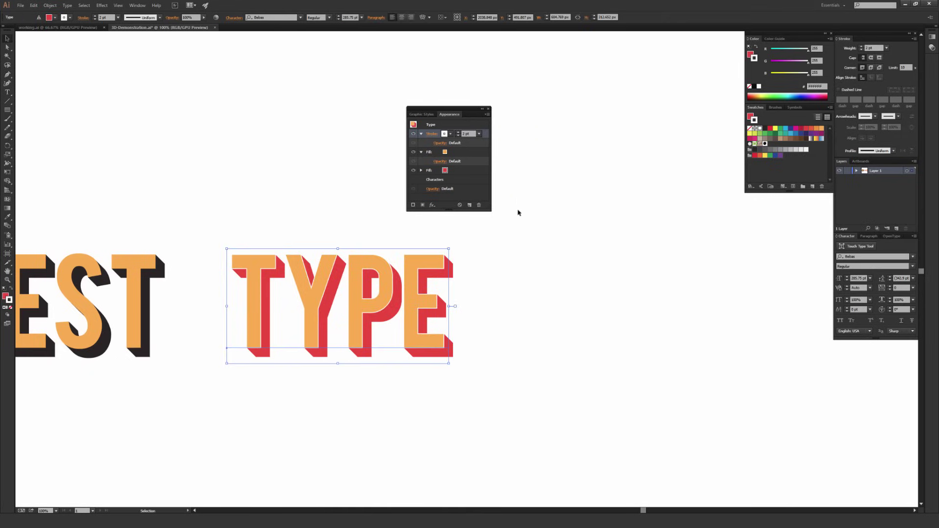
{"action": "left_click", "coordinate": [445, 101]}
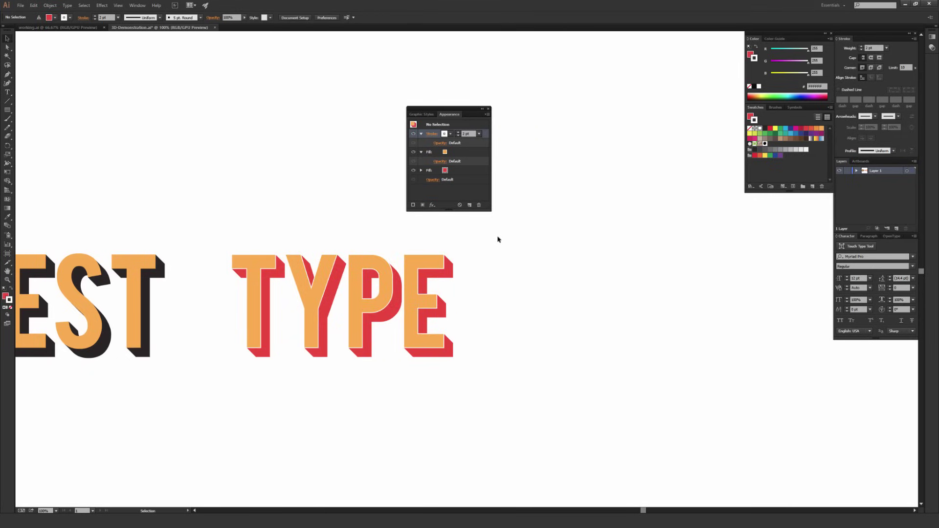